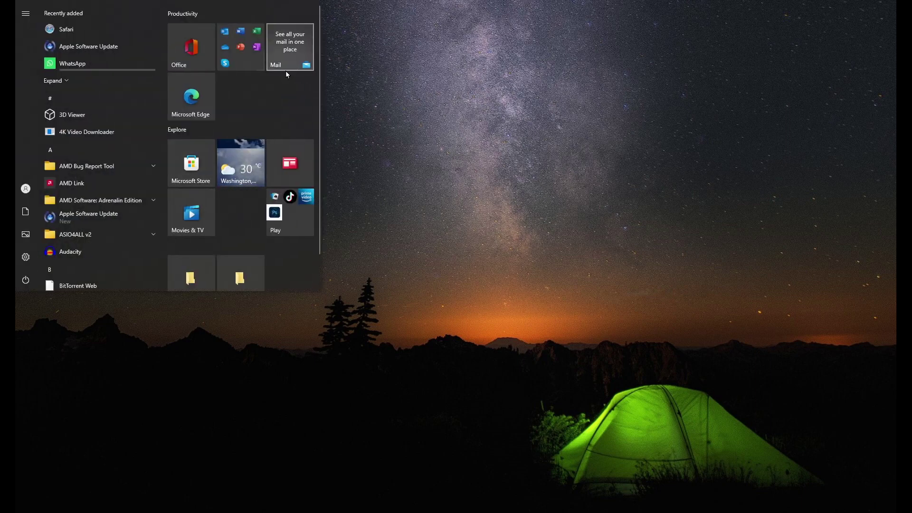
pyautogui.write('vlc')
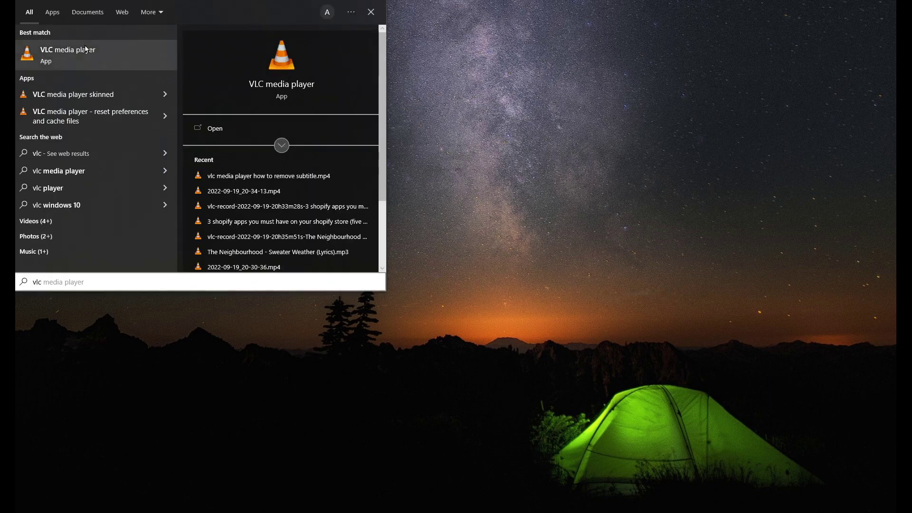
# Launch VLC media player from the Start menu search results.
pyautogui.click(85, 50)
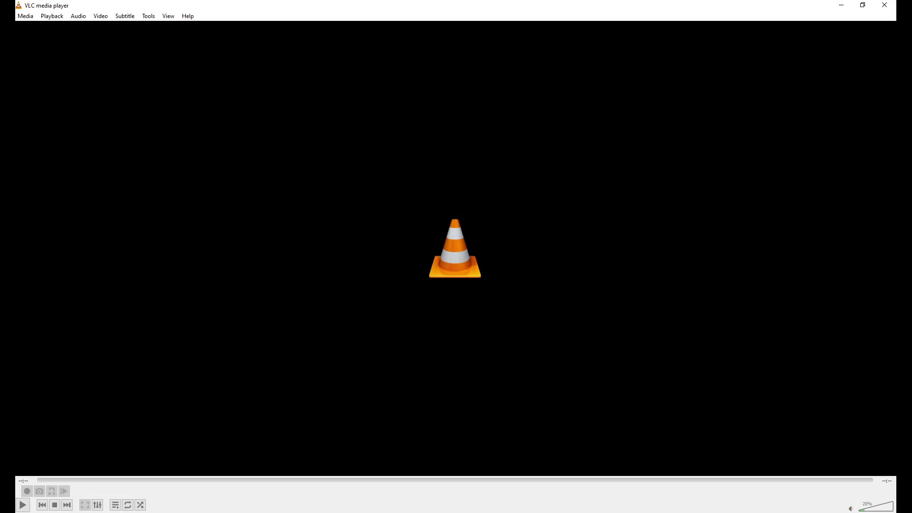
# Open 'vlc media player how to remove subtitle.mp4' from the Videos folder in VLC.
pyautogui.click(573, 317)
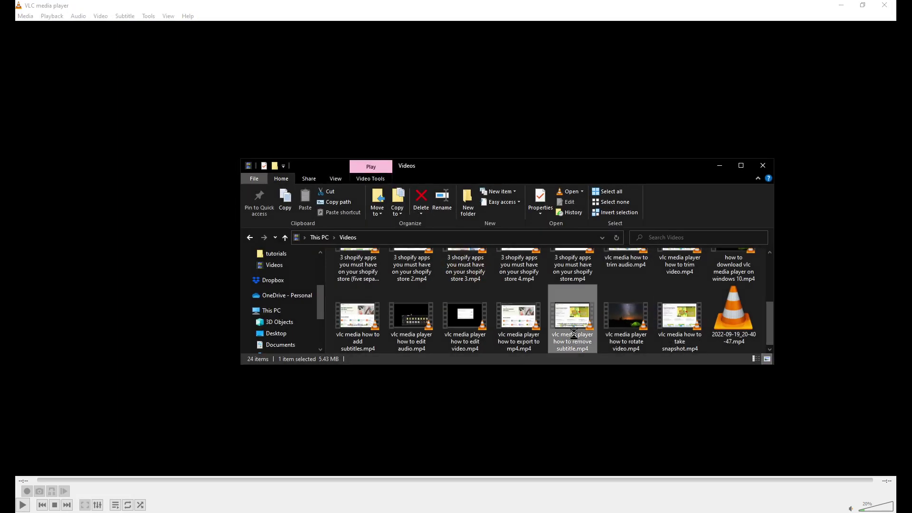
pyautogui.doubleClick(574, 332)
pyautogui.rightClick(582, 325)
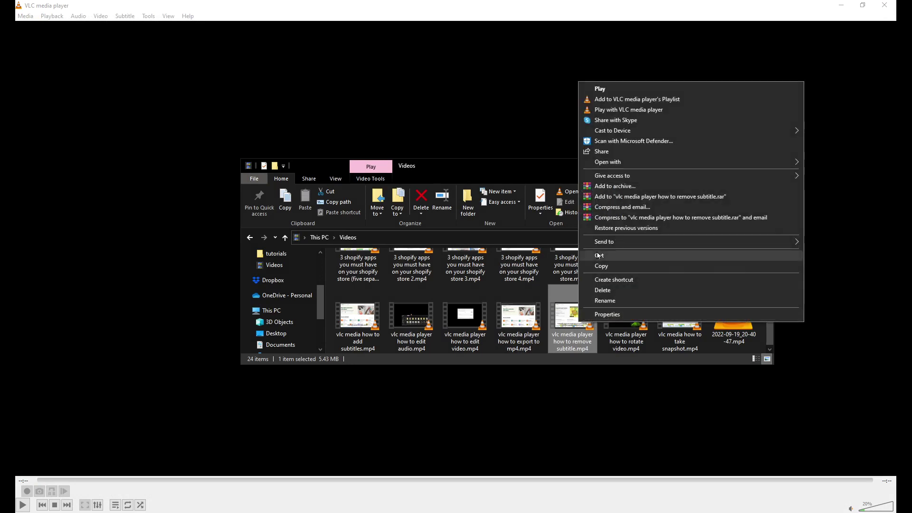
pyautogui.moveTo(608, 162)
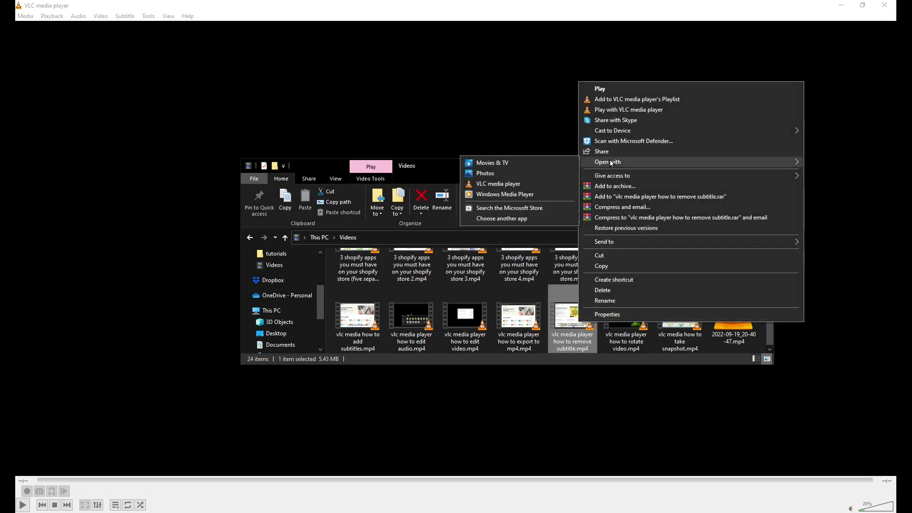
pyautogui.click(551, 185)
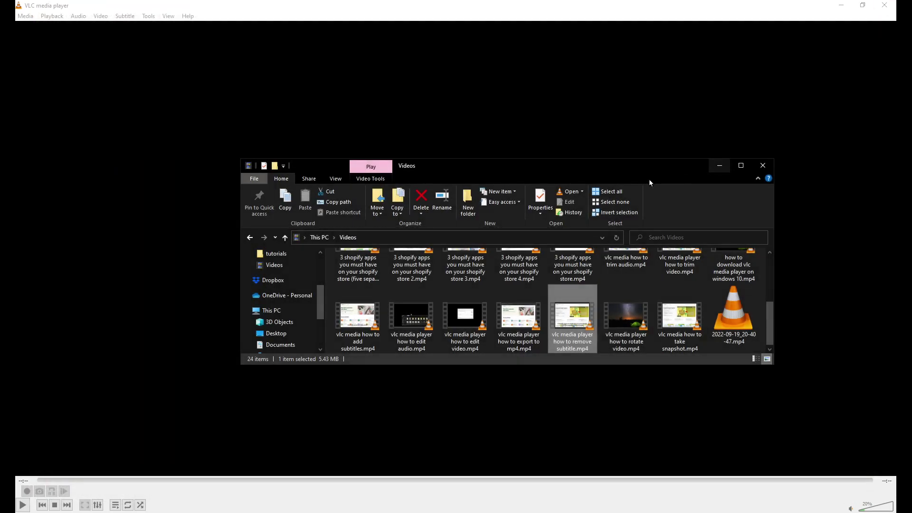
pyautogui.moveTo(649, 167); pyautogui.dragTo(552, 171)
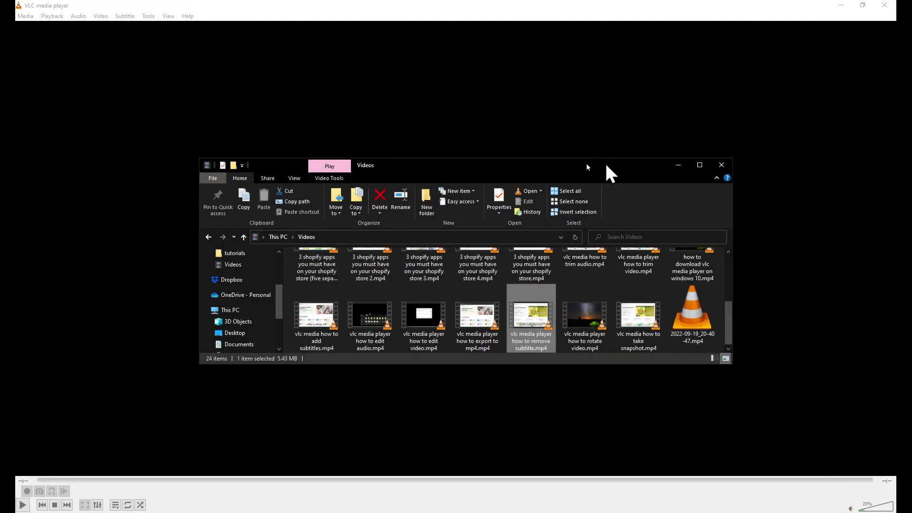
pyautogui.moveTo(462, 306); pyautogui.dragTo(692, 239)
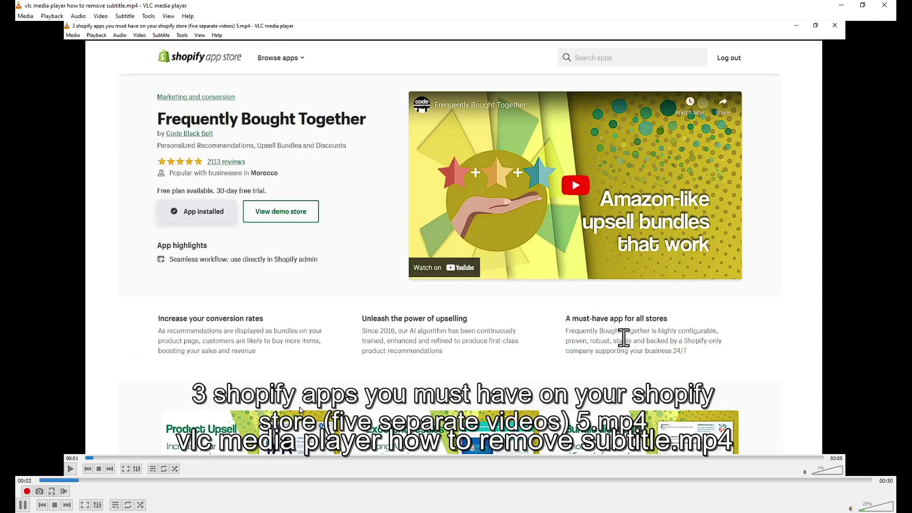
# Pause the subtitle-removal video with Space.
pyautogui.press('space')
pyautogui.keyDown('ctrl'); pyautogui.scroll(2, 325, 347); pyautogui.keyUp('ctrl')
pyautogui.keyDown('ctrl'); pyautogui.scroll(-1, 326, 347); pyautogui.keyUp('ctrl')
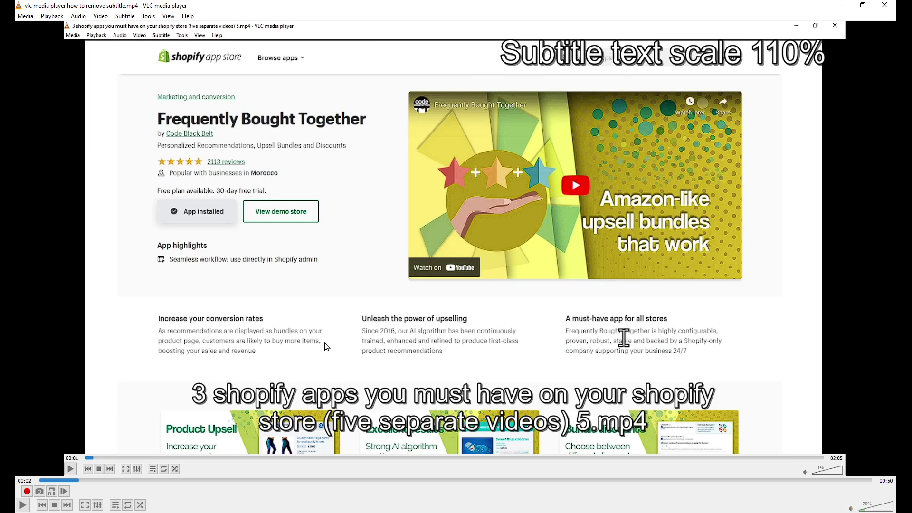
pyautogui.keyDown('ctrl'); pyautogui.scroll(1, 325, 348); pyautogui.keyUp('ctrl')
pyautogui.keyDown('ctrl'); pyautogui.scroll(1, 325, 346); pyautogui.keyUp('ctrl')
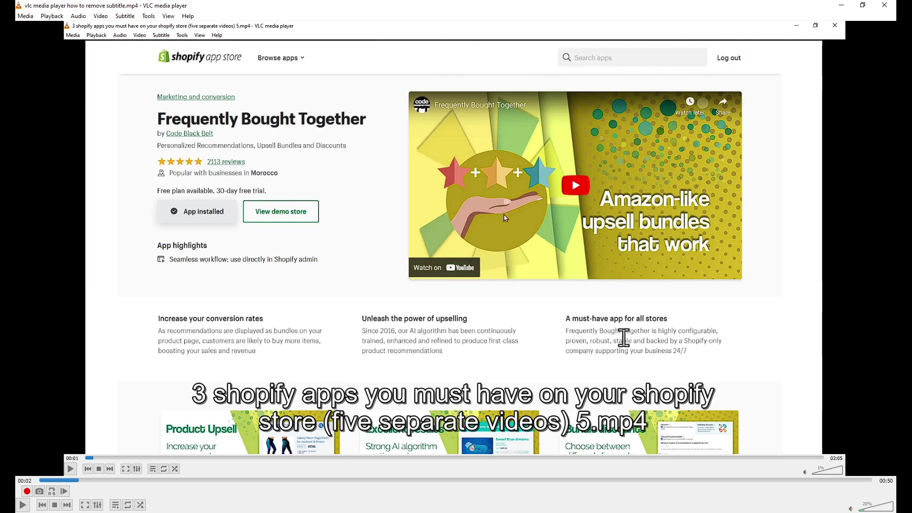
pyautogui.keyDown('ctrl'); pyautogui.scroll(-1, 482, 289); pyautogui.keyUp('ctrl')
pyautogui.keyDown('ctrl'); pyautogui.scroll(-3, 482, 289); pyautogui.keyUp('ctrl')
pyautogui.keyDown('ctrl'); pyautogui.scroll(-2, 482, 289); pyautogui.keyUp('ctrl')
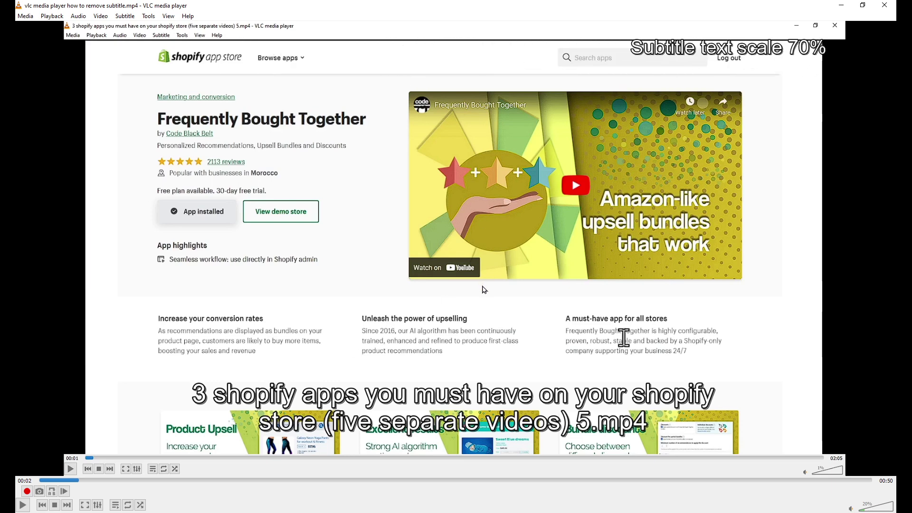
pyautogui.keyDown('ctrl'); pyautogui.scroll(3, 482, 290); pyautogui.keyUp('ctrl')
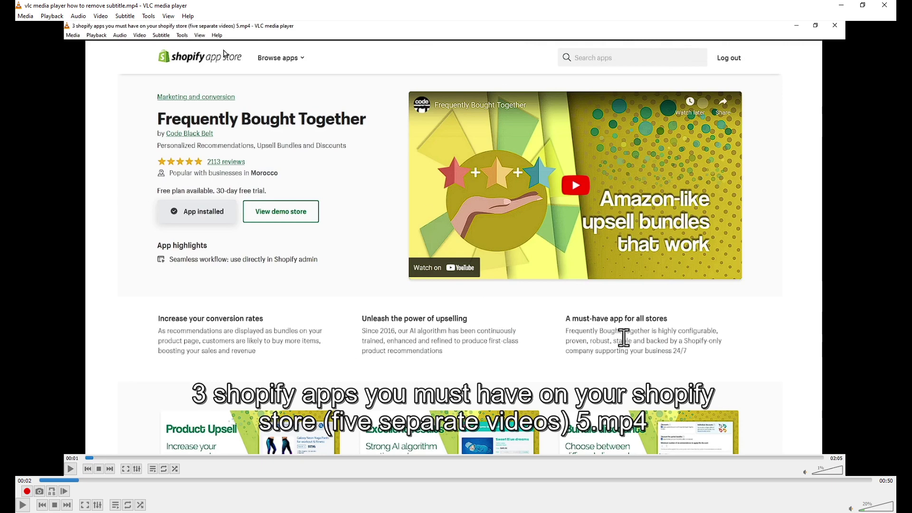
# Open Tools > Preferences and show the Video settings page.
pyautogui.click(147, 17)
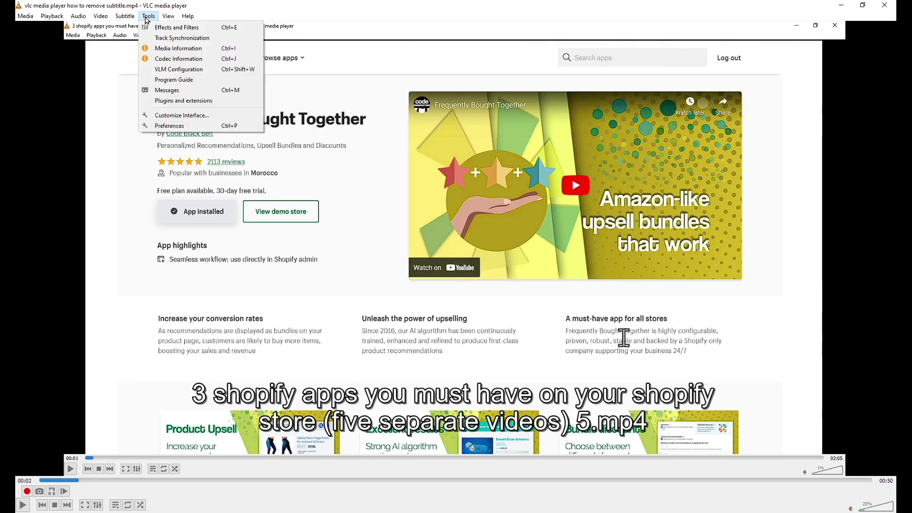
pyautogui.click(177, 126)
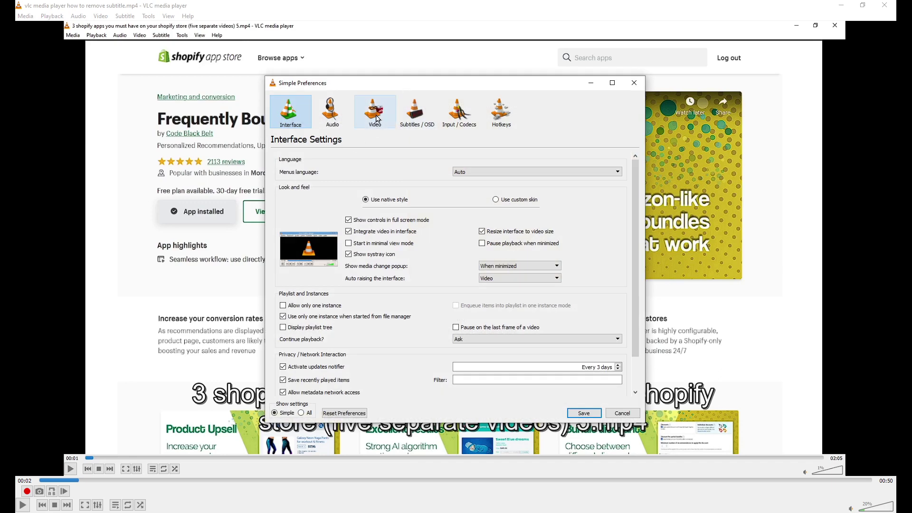
pyautogui.click(378, 118)
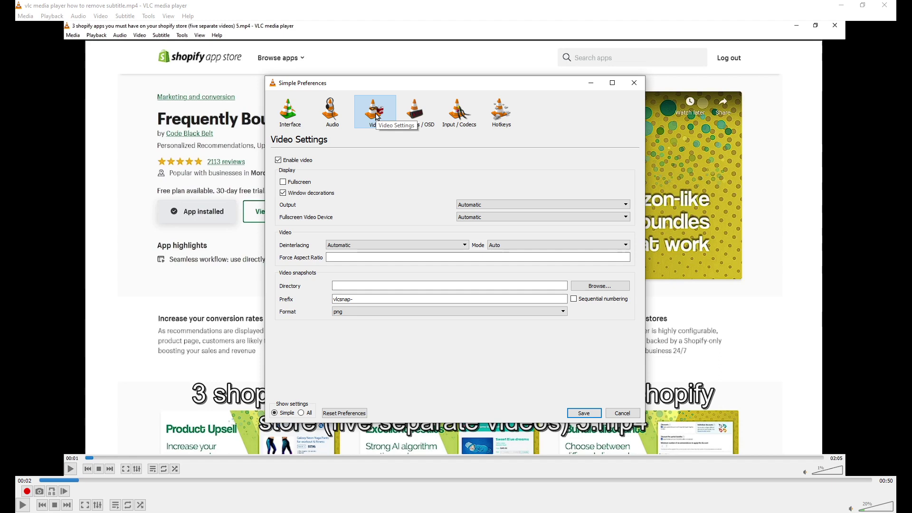
pyautogui.click(634, 83)
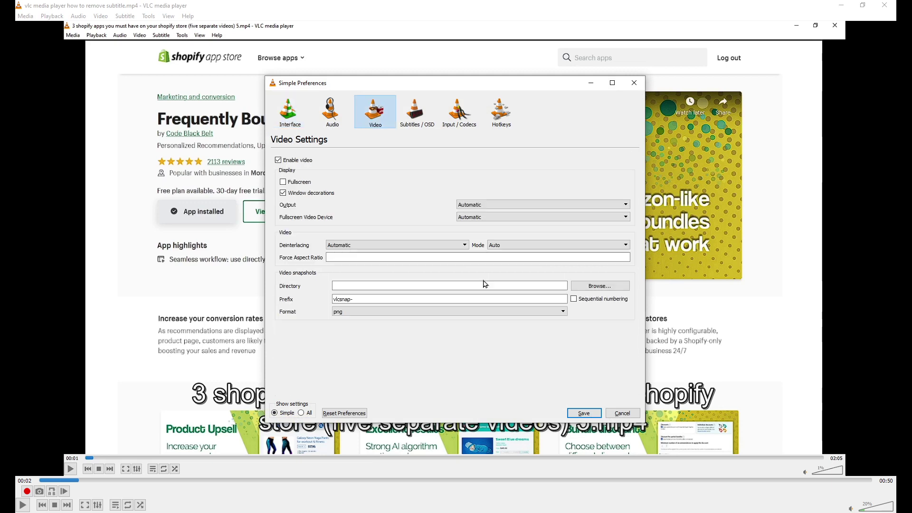
# Close preferences, shrink the video to quarter size with Shift+Z, and maximize VLC.
pyautogui.click(631, 84)
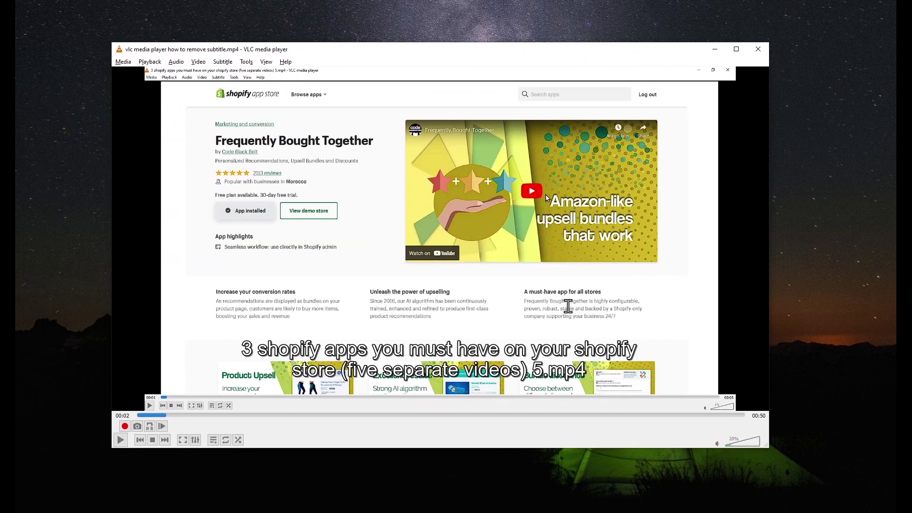
pyautogui.scroll(2, 489, 274)
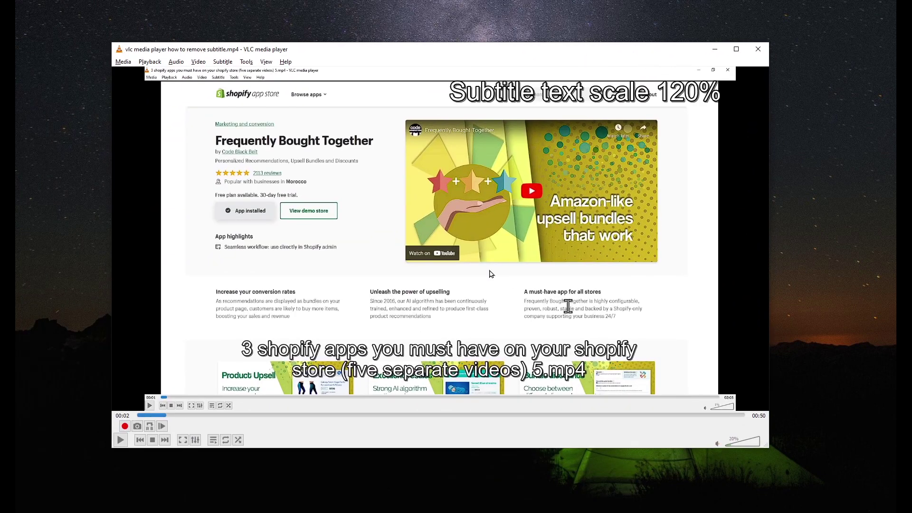
pyautogui.scroll(-2, 489, 274)
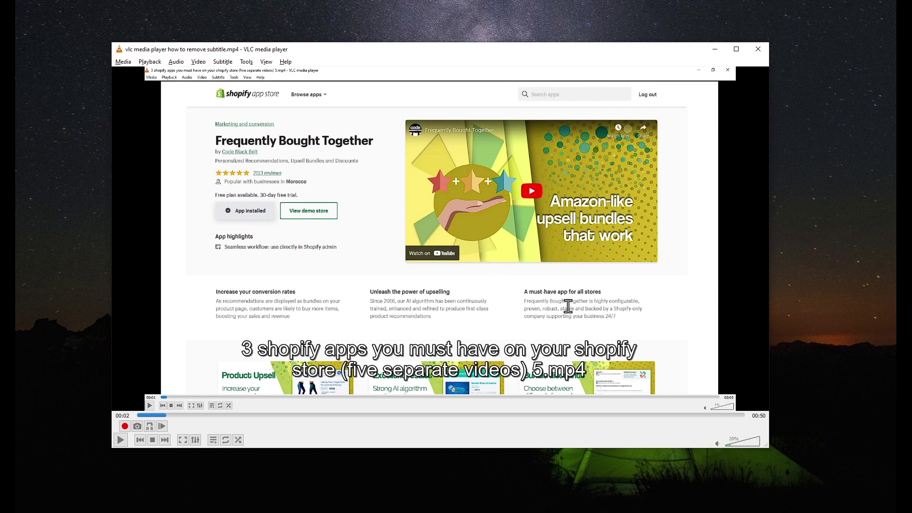
pyautogui.hotkey('shift', 'z')
pyautogui.hotkey('shift', 'z')
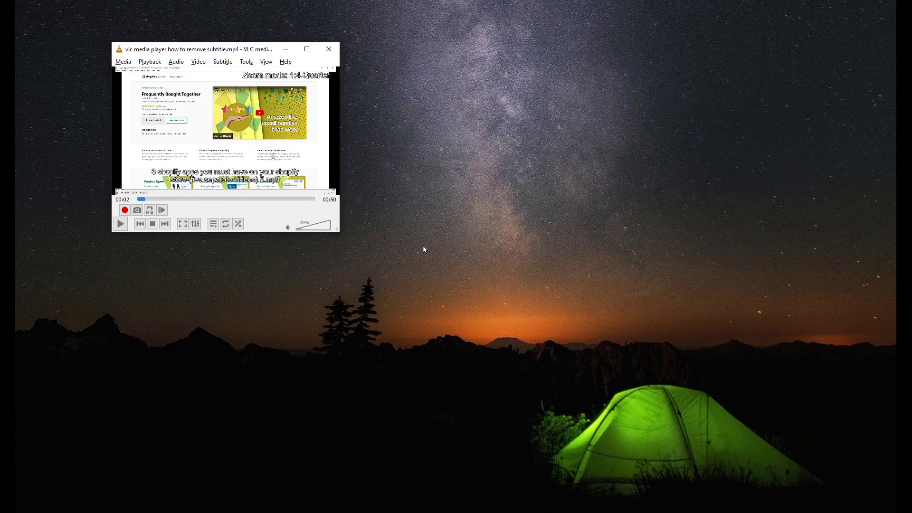
pyautogui.hotkey('shift', 'z')
pyautogui.hotkey('shift', 'z')
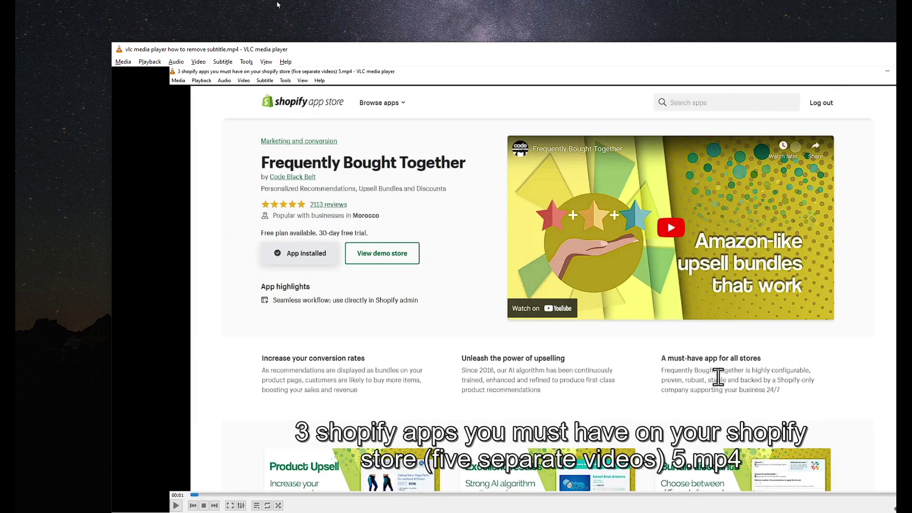
pyautogui.doubleClick(360, 57)
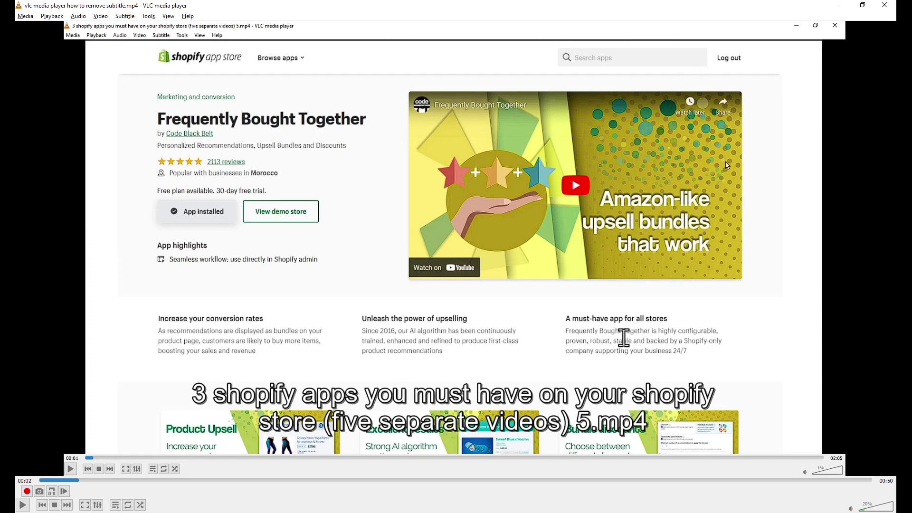
# Launch Magnifier from the Start menu and move its toolbar to the right.
pyautogui.press('super')
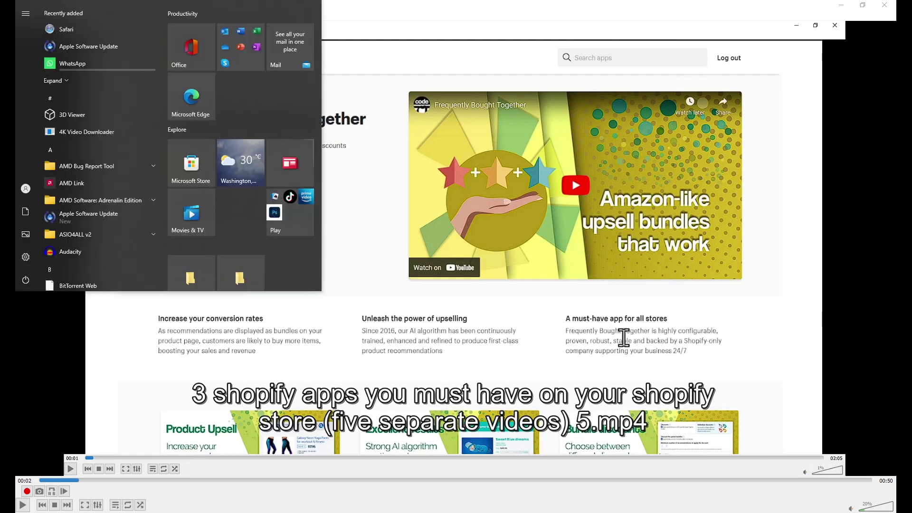
pyautogui.write('mag')
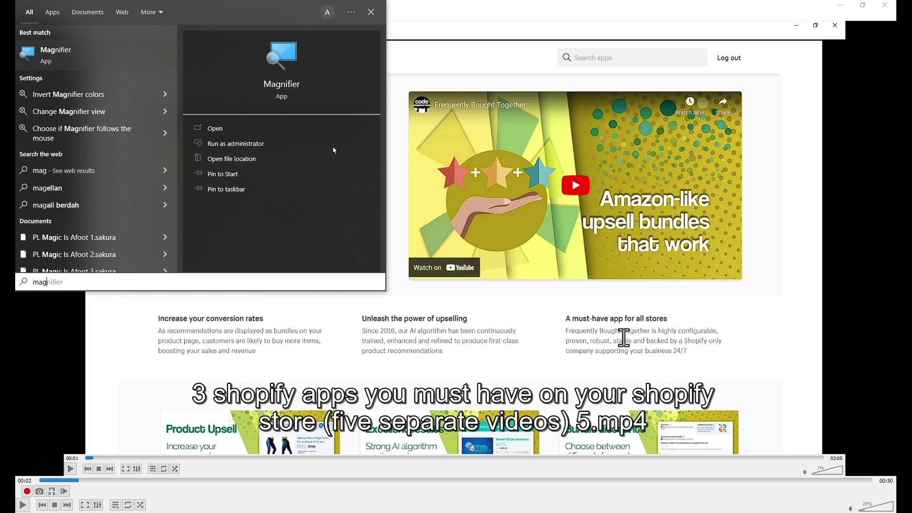
pyautogui.press('Return')
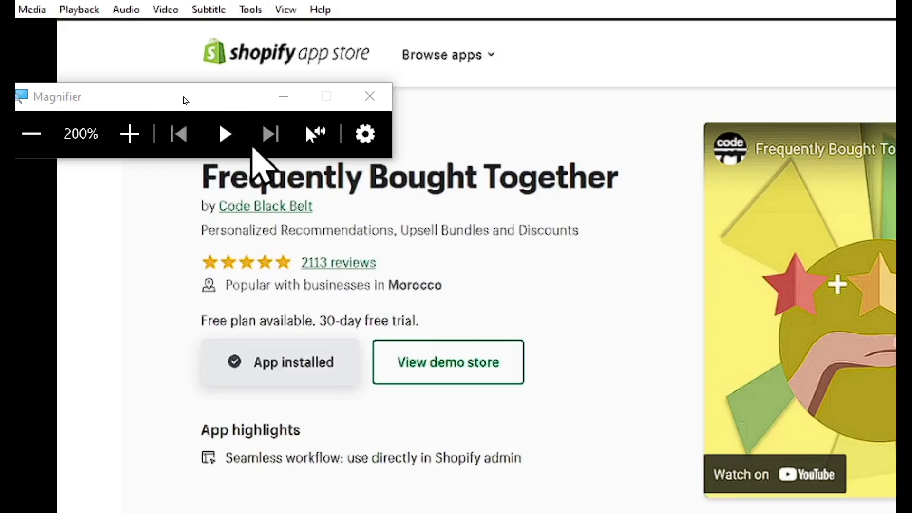
pyautogui.moveTo(238, 102); pyautogui.dragTo(388, 95)
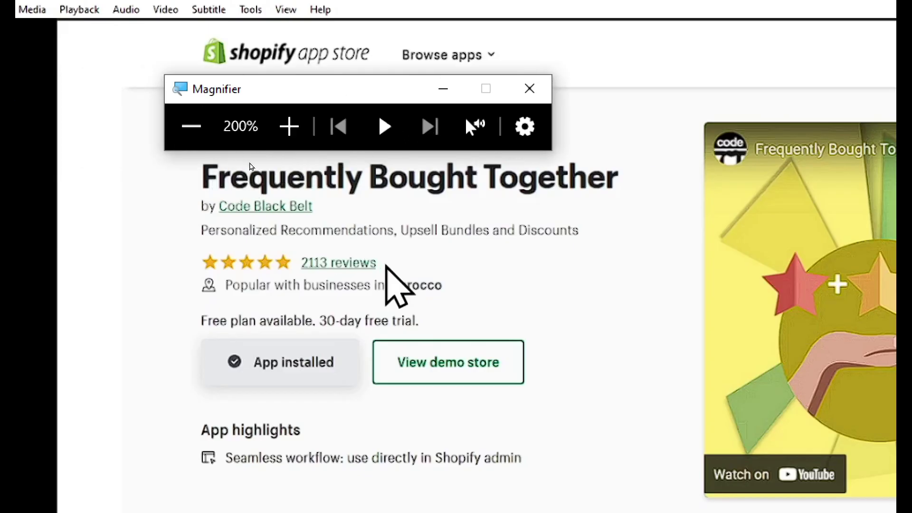
# Toggle magnification between 200% and 100%, ending at 100%.
pyautogui.click(388, 275)
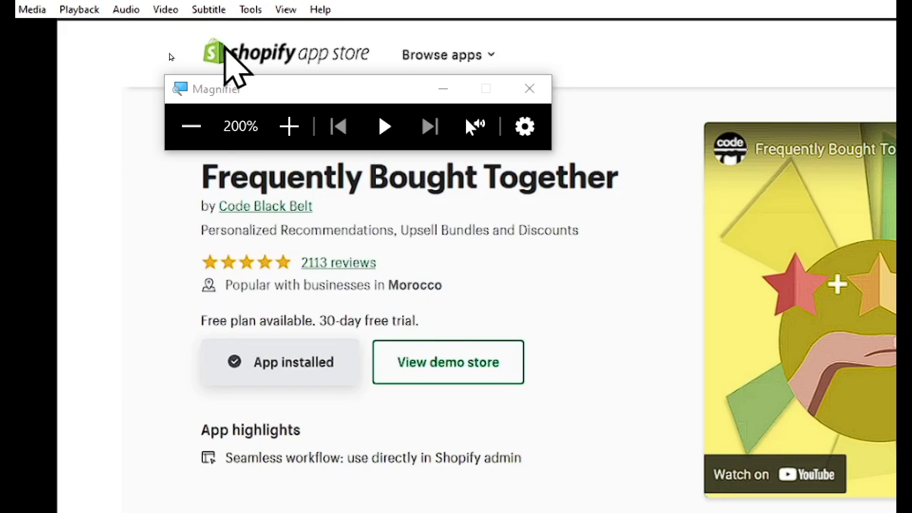
pyautogui.click(190, 127)
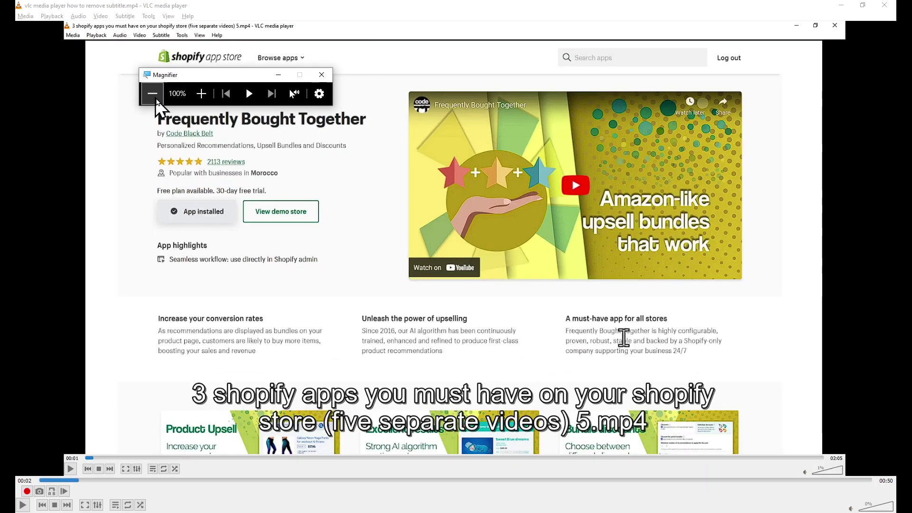
pyautogui.click(200, 94)
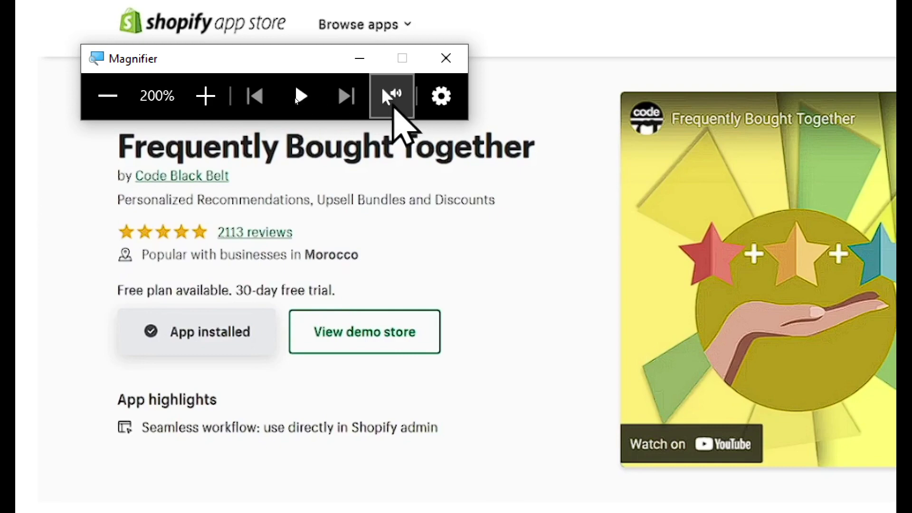
pyautogui.click(611, 293)
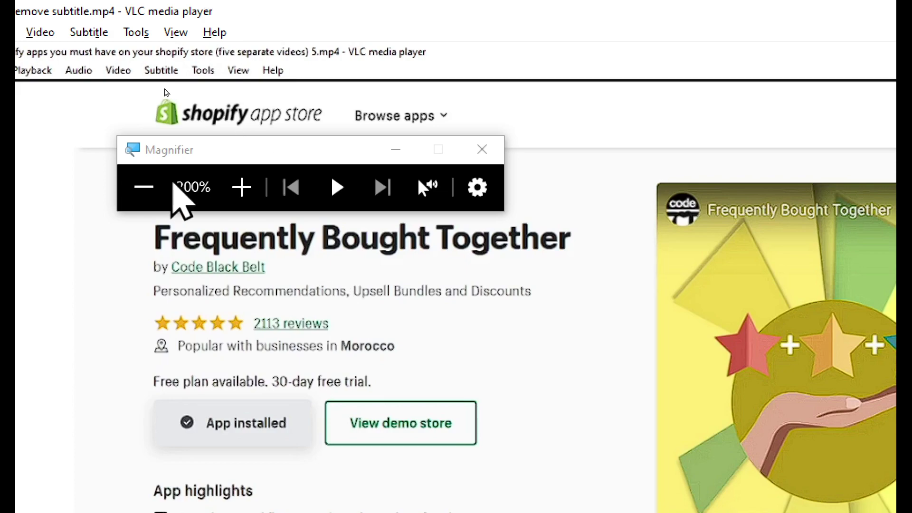
pyautogui.click(144, 188)
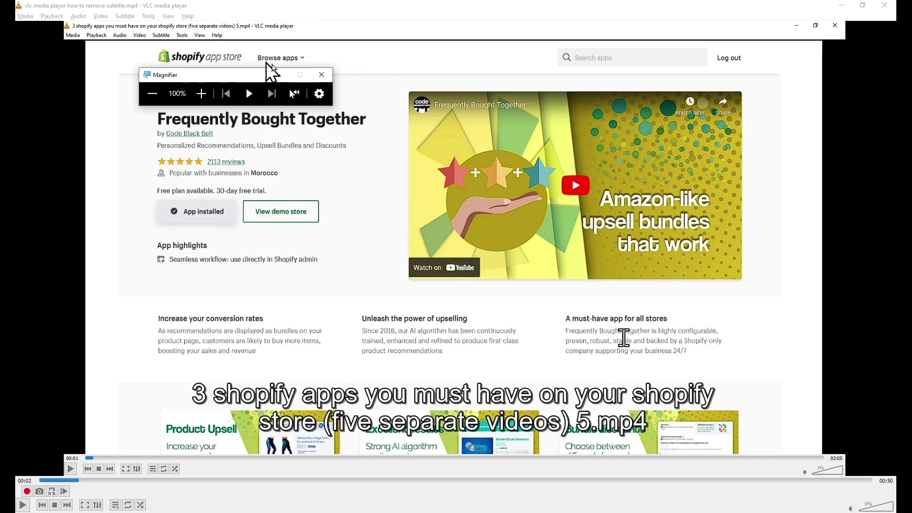
# Reopen Tools > Preferences on the Video settings page.
pyautogui.click(321, 74)
pyautogui.click(148, 15)
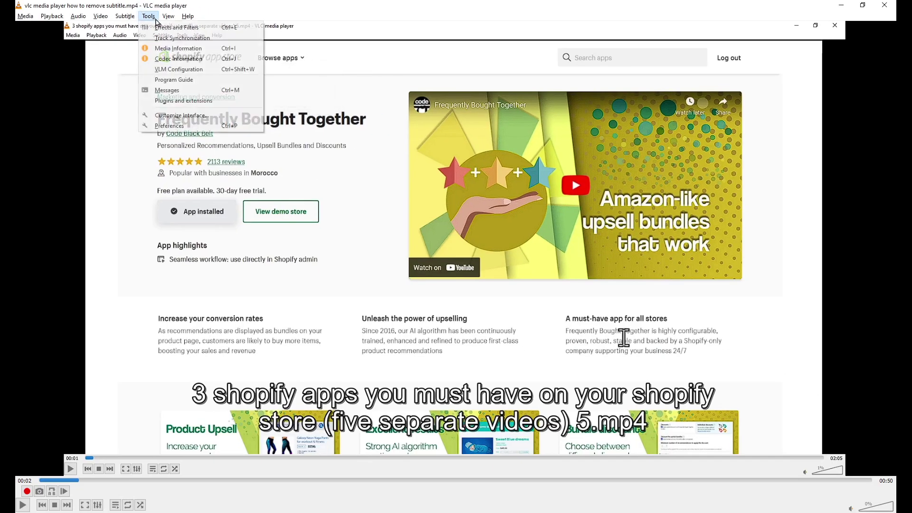
pyautogui.click(191, 128)
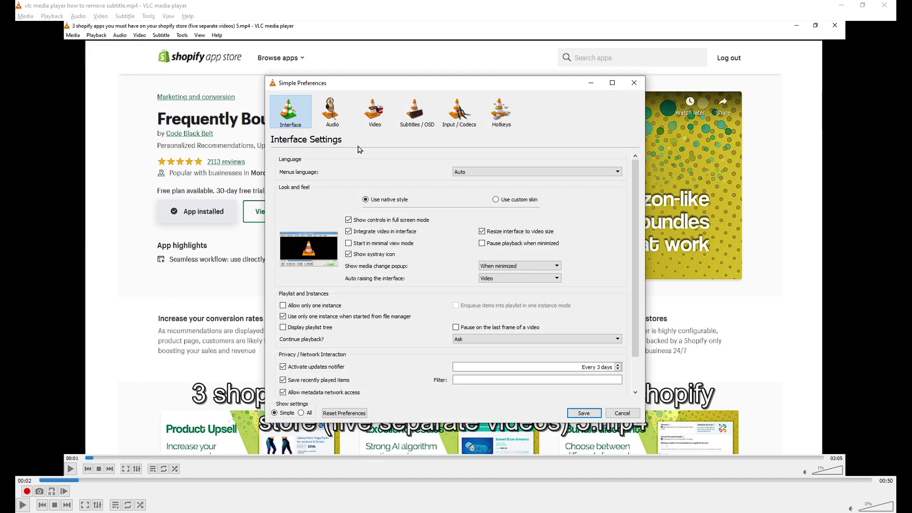
pyautogui.click(374, 117)
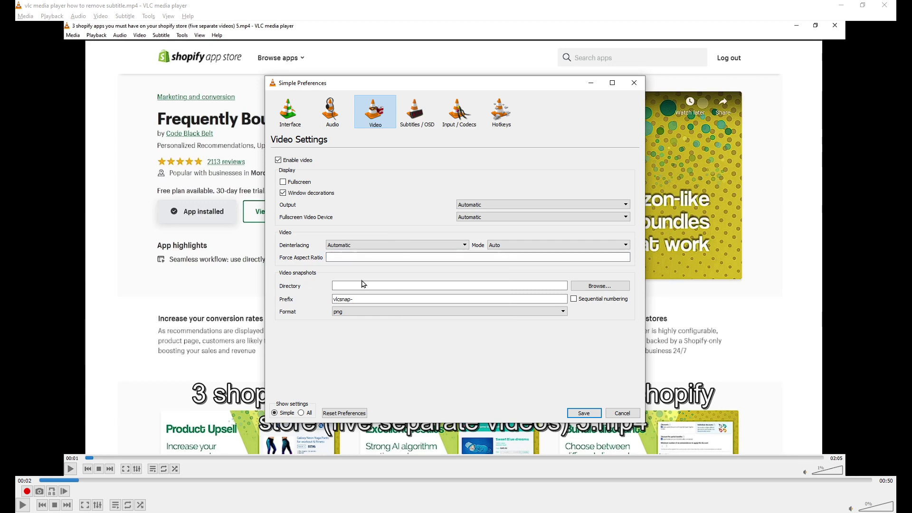
# Move through Input / Codecs to Hotkeys and select the Zoom entry under the 'zoom' search.
pyautogui.click(459, 115)
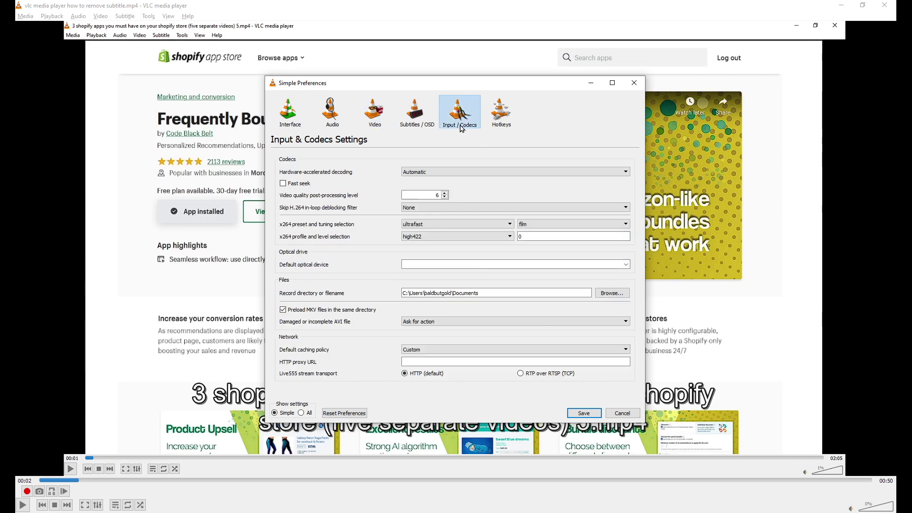
pyautogui.click(510, 119)
pyautogui.scroll(-1, 437, 209)
pyautogui.scroll(-3, 382, 245)
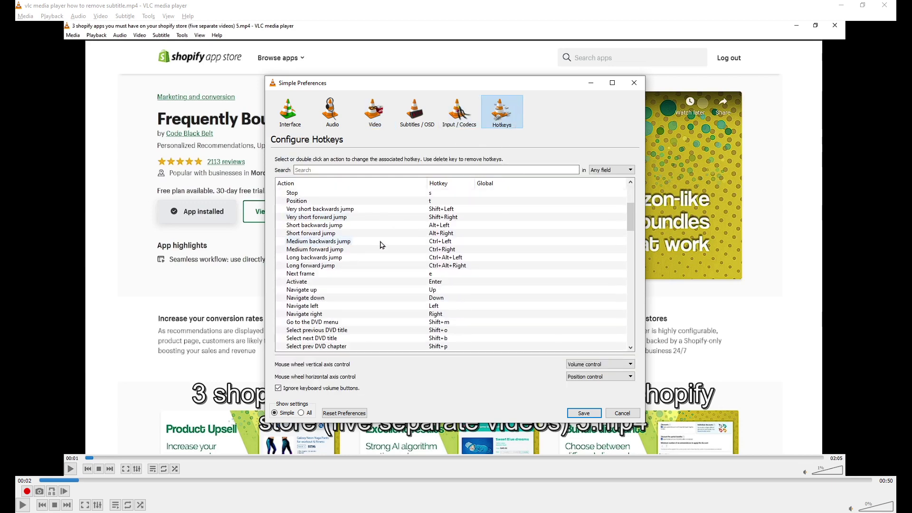
pyautogui.scroll(-3, 382, 245)
pyautogui.scroll(-3, 383, 246)
pyautogui.click(352, 169)
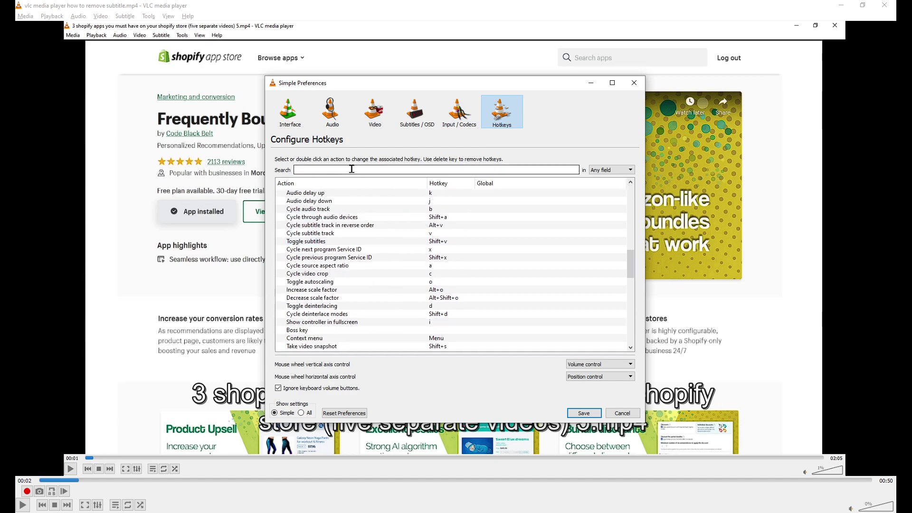
pyautogui.write('zoom')
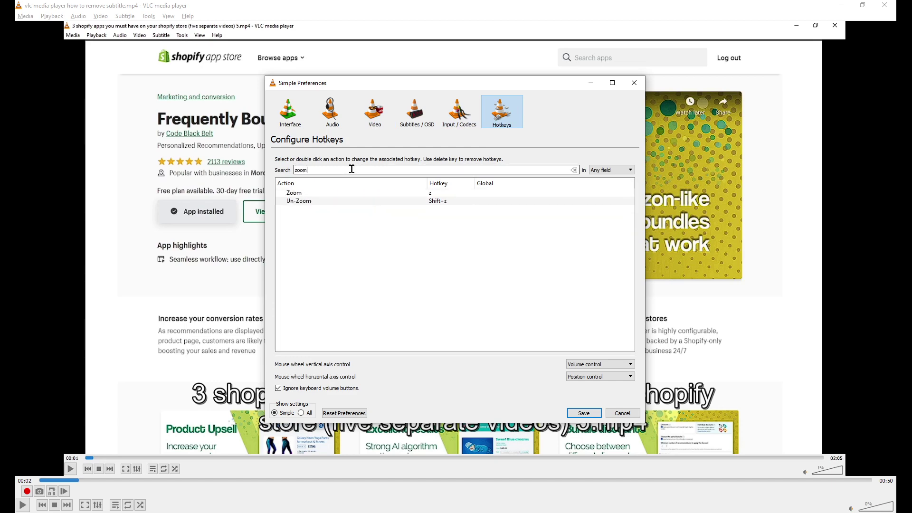
pyautogui.click(357, 193)
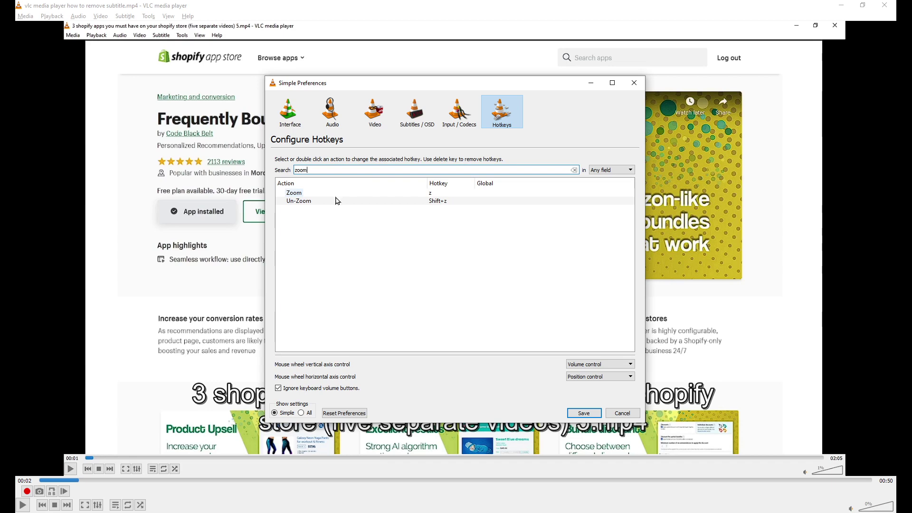
# Close preferences and press Z four times to cycle zoom back to 1:1 Original.
pyautogui.click(634, 83)
pyautogui.press('z')
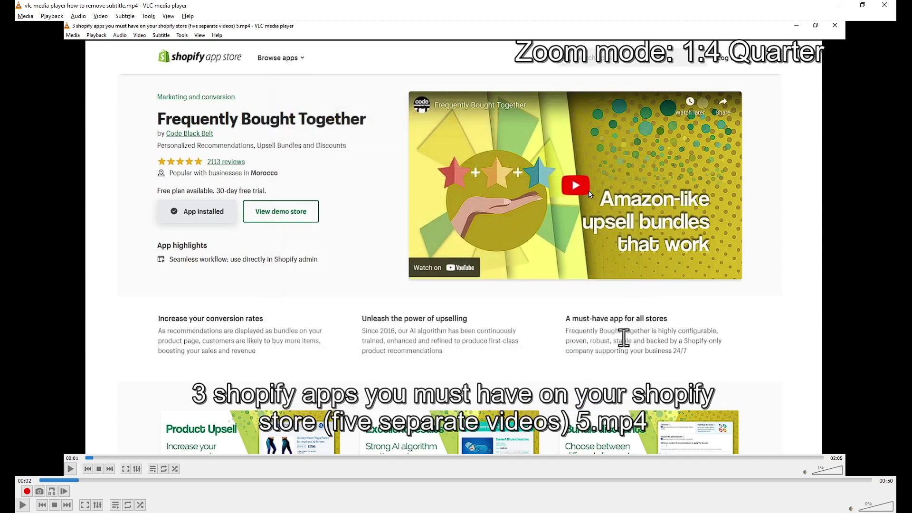
pyautogui.press('z')
pyautogui.press('z')
pyautogui.press('z')
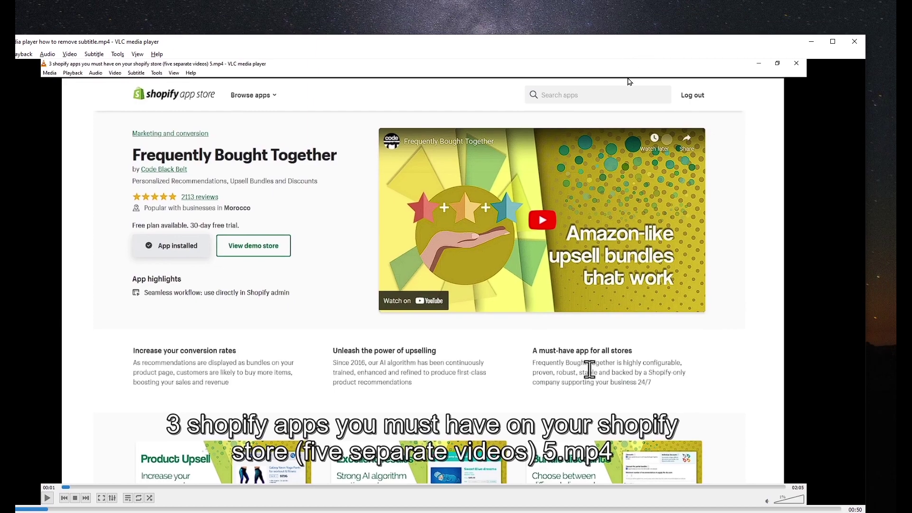
pyautogui.press('z')
pyautogui.press('z')
pyautogui.press('z')
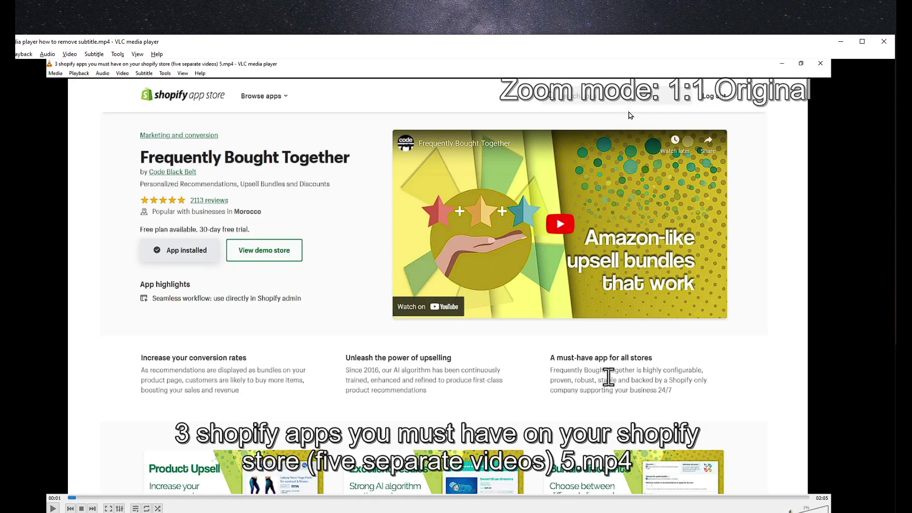
pyautogui.press('z')
pyautogui.press('z')
pyautogui.press('z')
pyautogui.press('z')
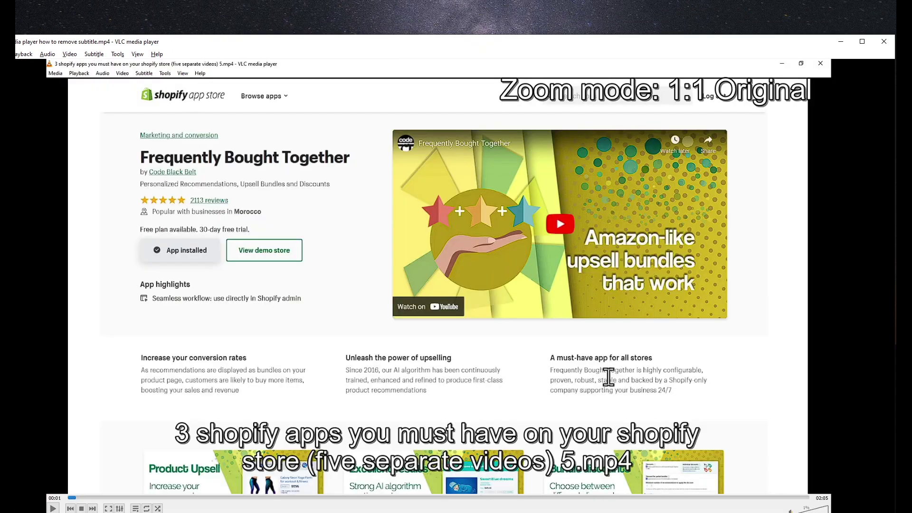